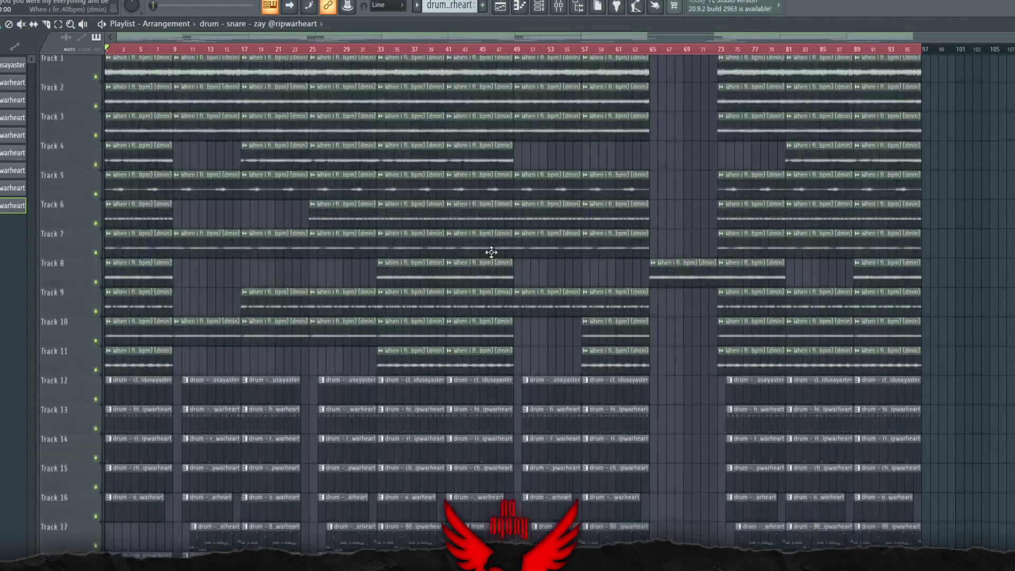
- Scroll down through the Playlist melody tracks and back up to the top
{"action": "scroll", "coordinate": [423, 265], "scroll_direction": "down", "scroll_amount": 3}
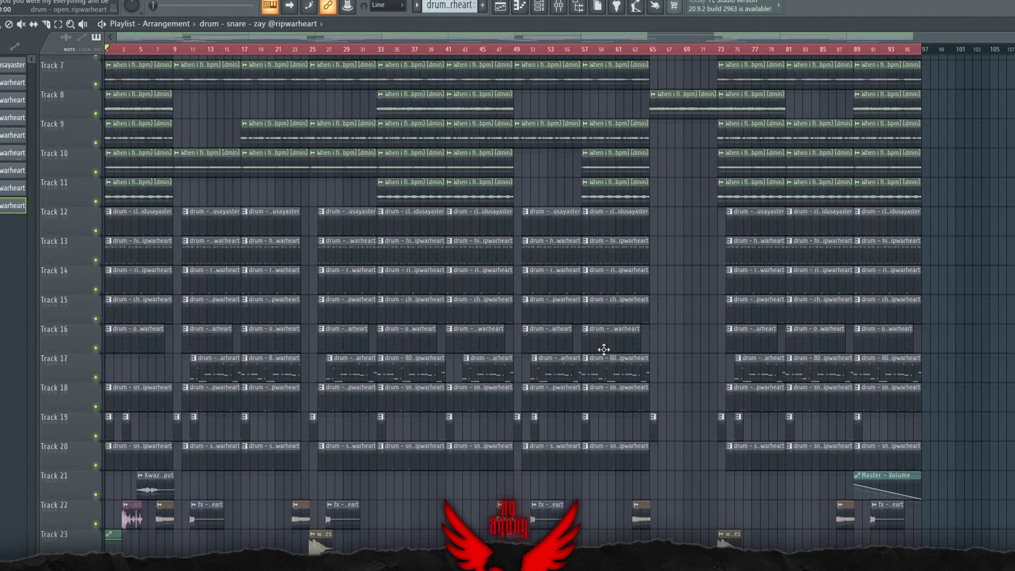
{"action": "scroll", "coordinate": [619, 312], "scroll_direction": "up", "scroll_amount": 3}
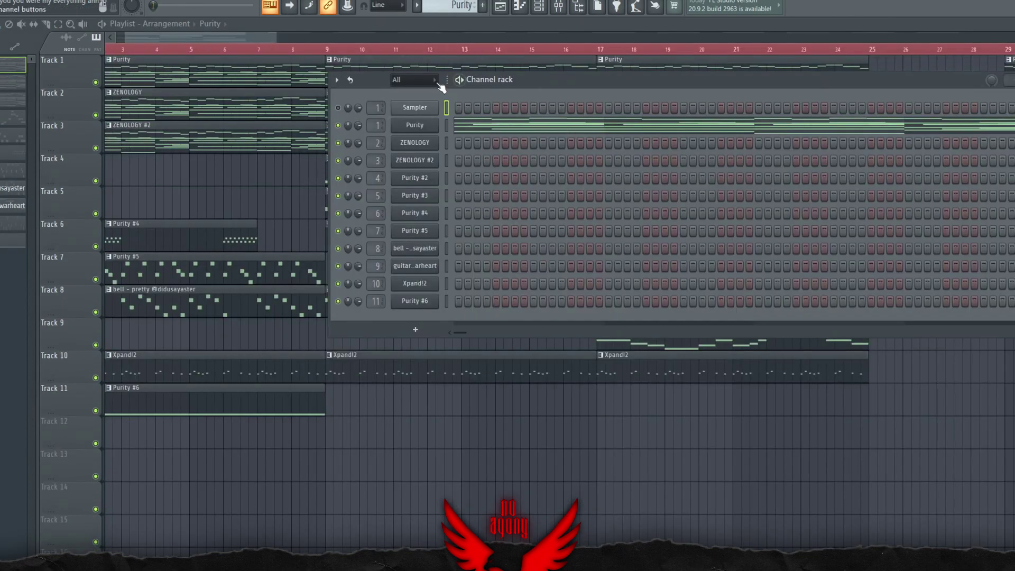
- Review the Purity synth, then open ZENOLOGY #2, centre its window and open its tone browser
{"action": "left_click", "coordinate": [433, 124]}
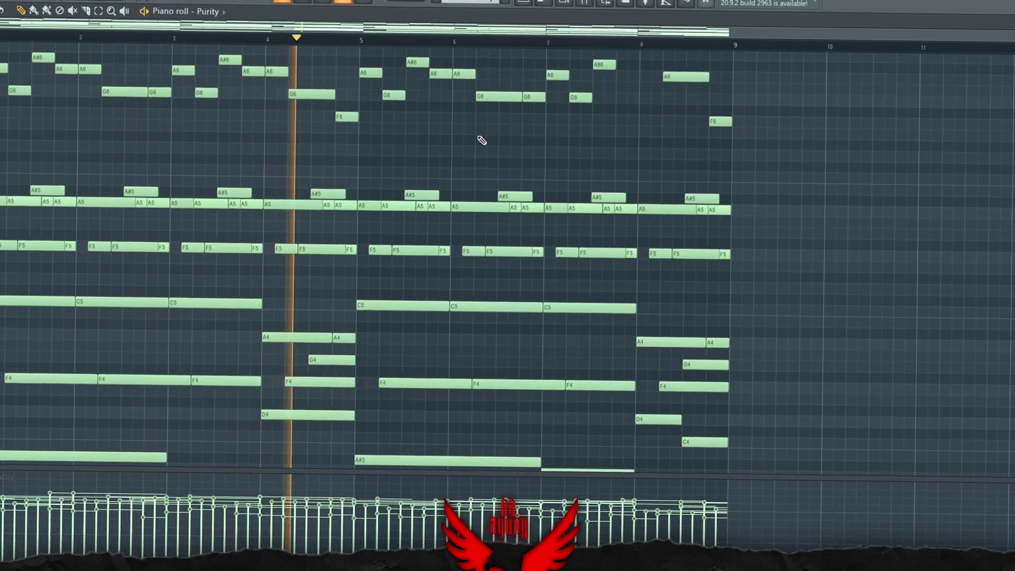
{"action": "key", "text": "F6"}
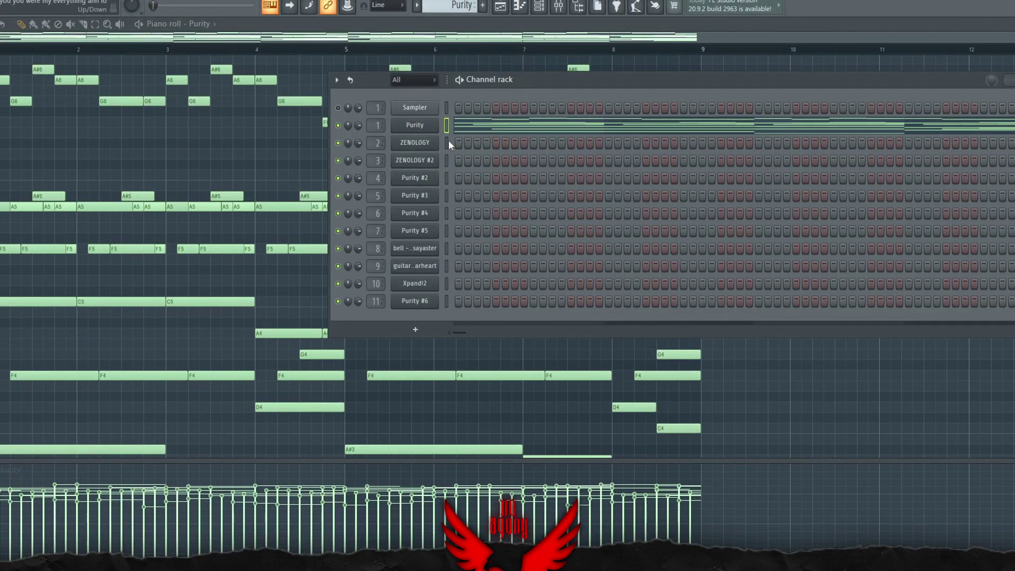
{"action": "left_click", "coordinate": [420, 144]}
{"action": "left_click_drag", "start_coordinate": [210, 145], "coordinate": [636, 206]}
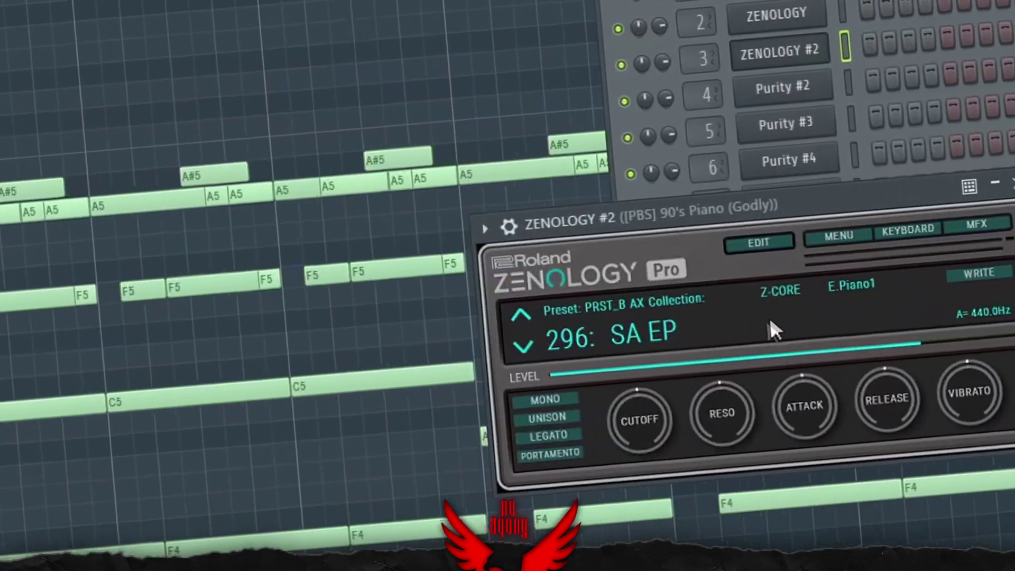
{"action": "left_click", "coordinate": [158, 198]}
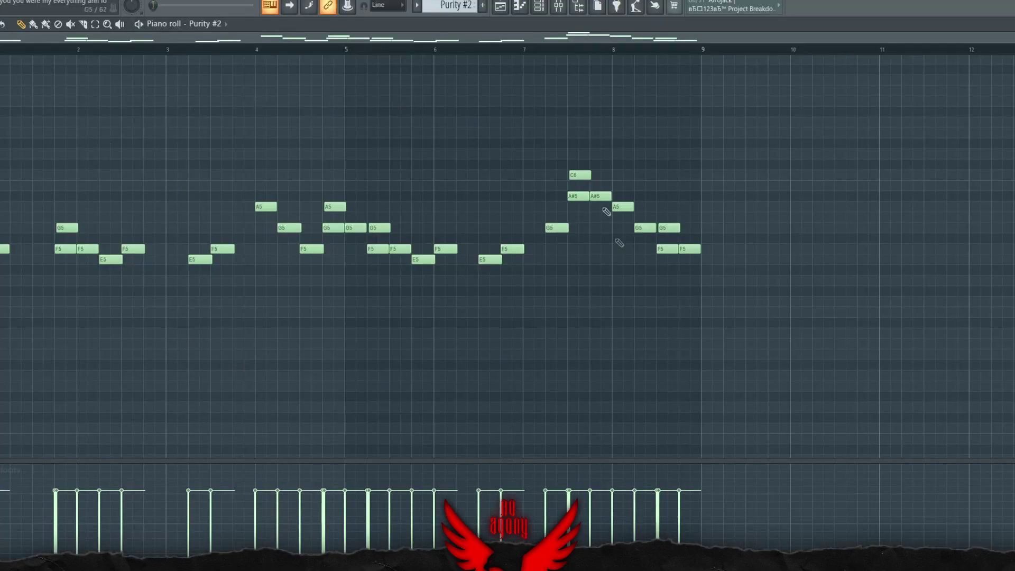
- Open the Purity #2 synth from the Channel rack on its EDIT page
{"action": "scroll", "coordinate": [228, 146], "scroll_direction": "up", "scroll_amount": 2}
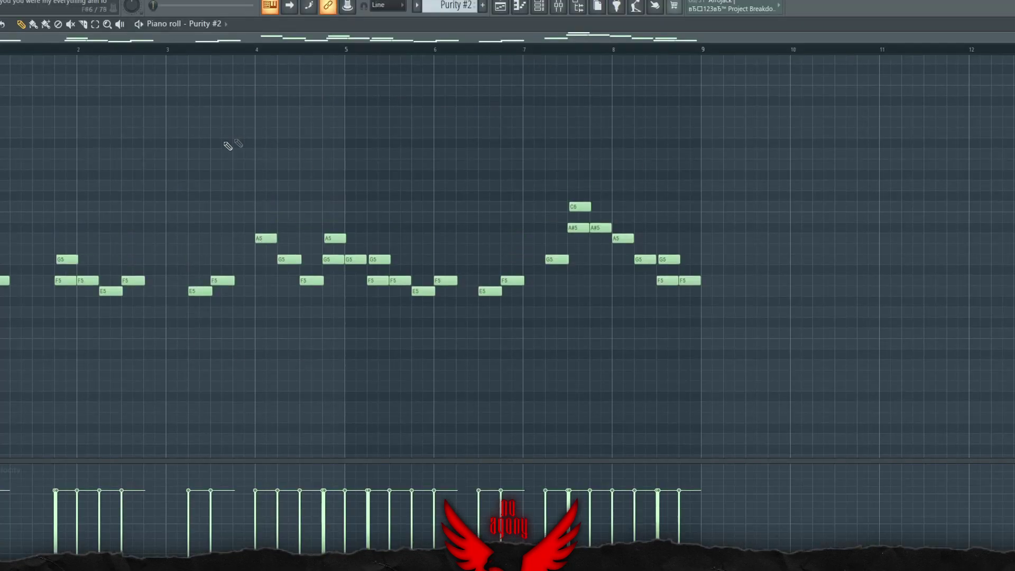
{"action": "left_click", "coordinate": [539, 7]}
{"action": "left_click", "coordinate": [550, 253]}
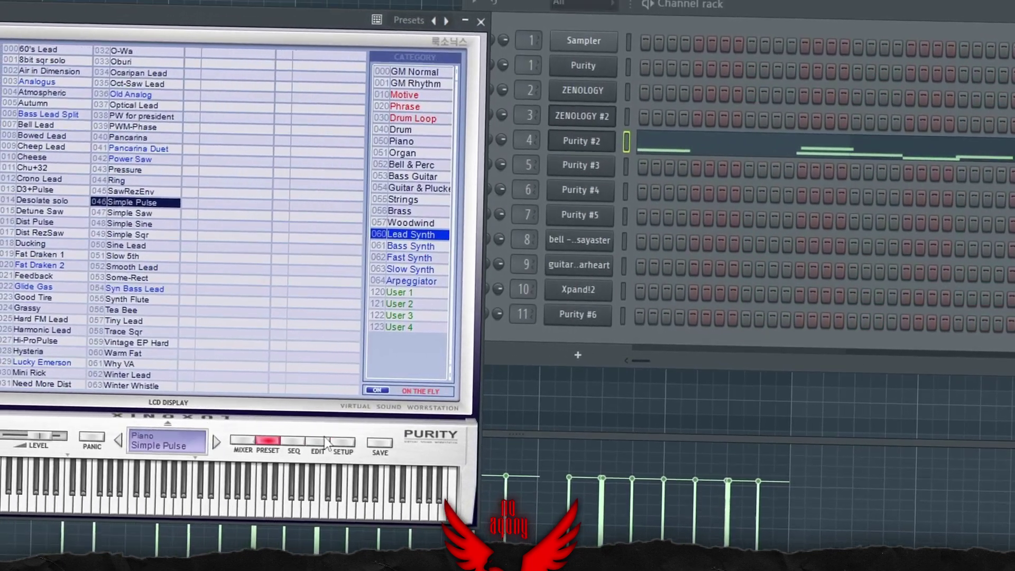
{"action": "left_click", "coordinate": [312, 440]}
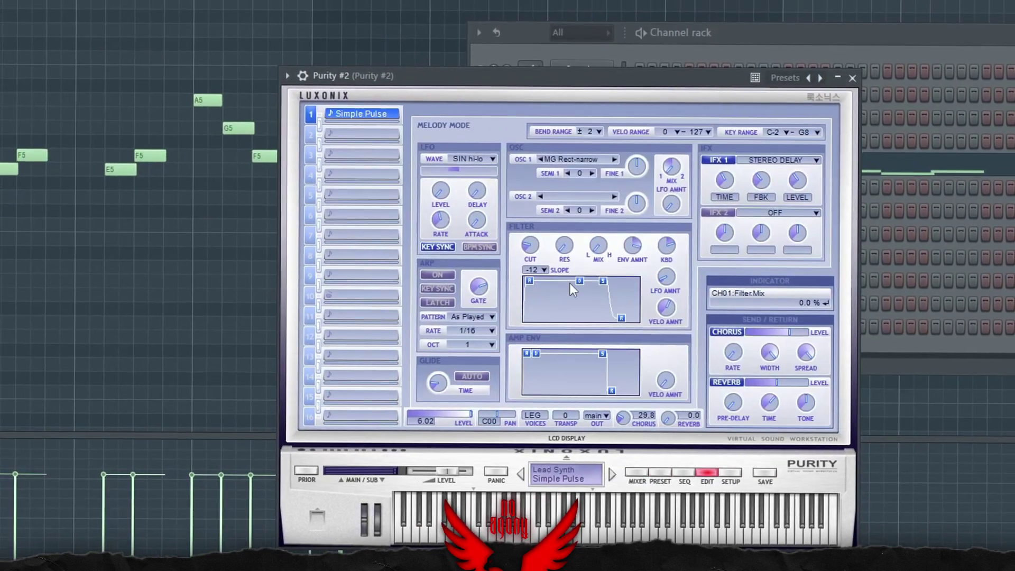
- Shorten the filter envelope decay, play the melody, and check its Fruity Delay 2 in the Mixer
{"action": "left_click_drag", "start_coordinate": [580, 281], "coordinate": [535, 281]}
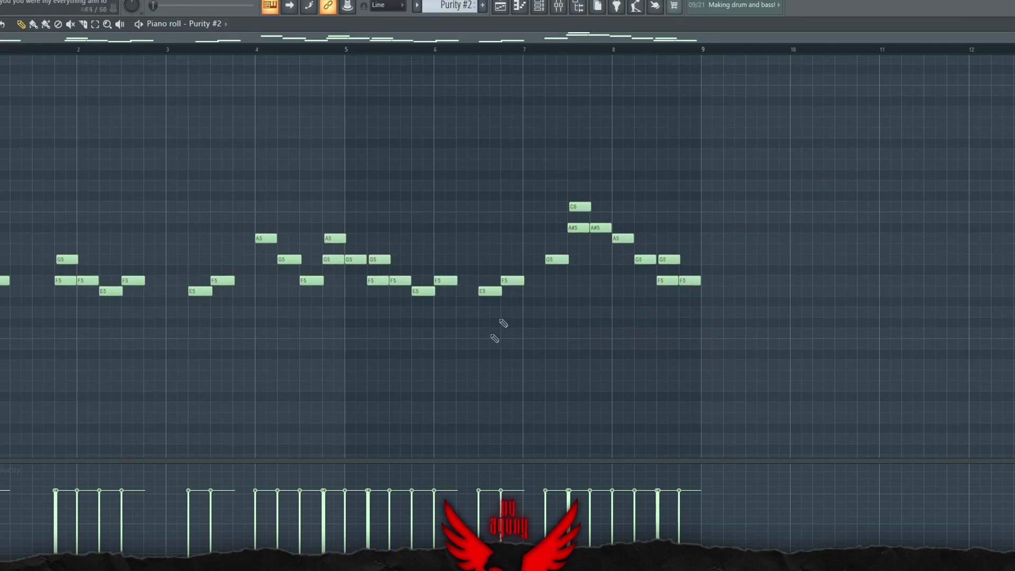
{"action": "key", "text": "space"}
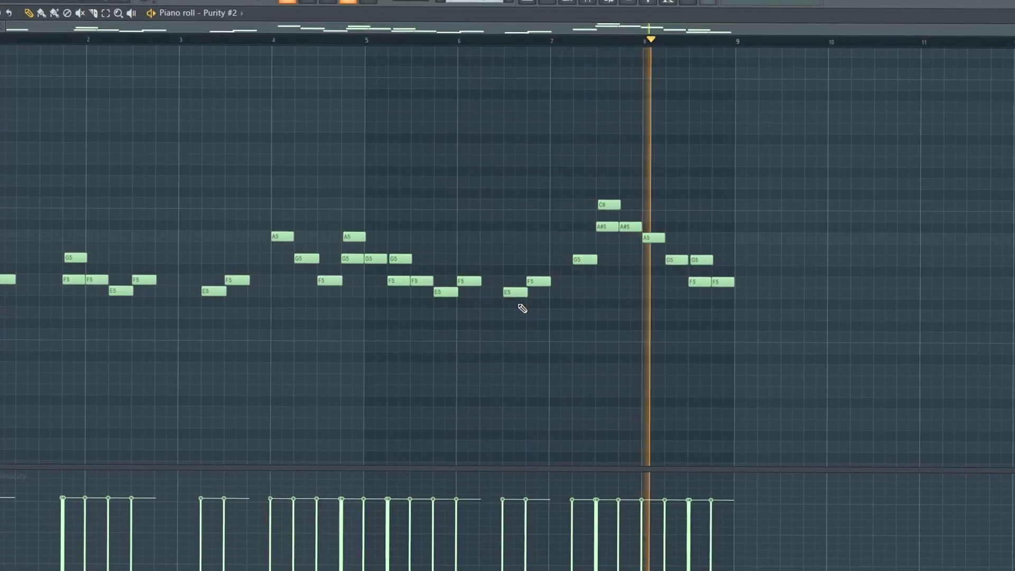
{"action": "key", "text": "F9"}
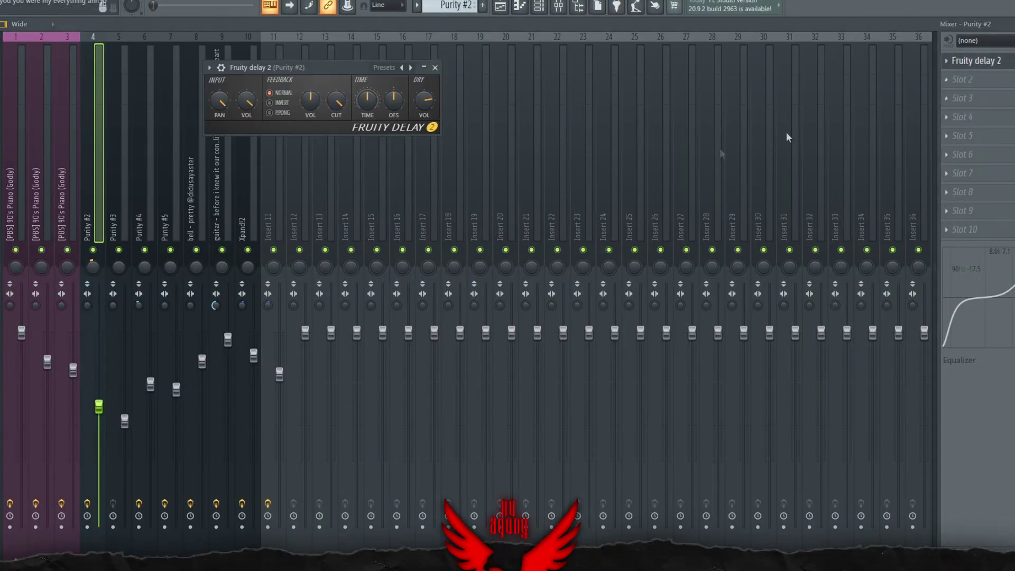
{"action": "left_click_drag", "start_coordinate": [318, 81], "coordinate": [495, 160]}
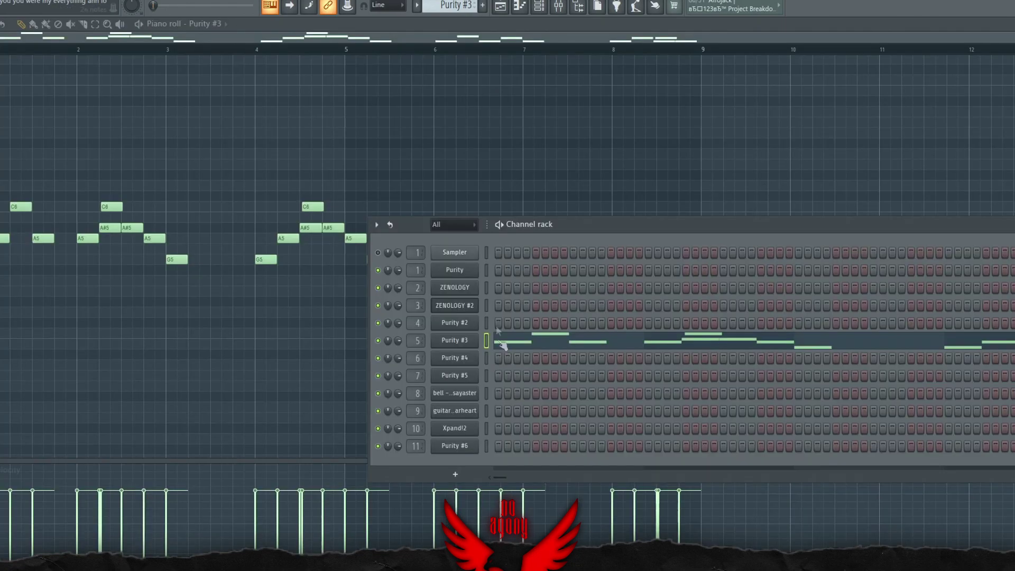
- Close the Purity #3 plugin and look at its mixer effects
{"action": "left_click_drag", "start_coordinate": [644, 240], "coordinate": [680, 186]}
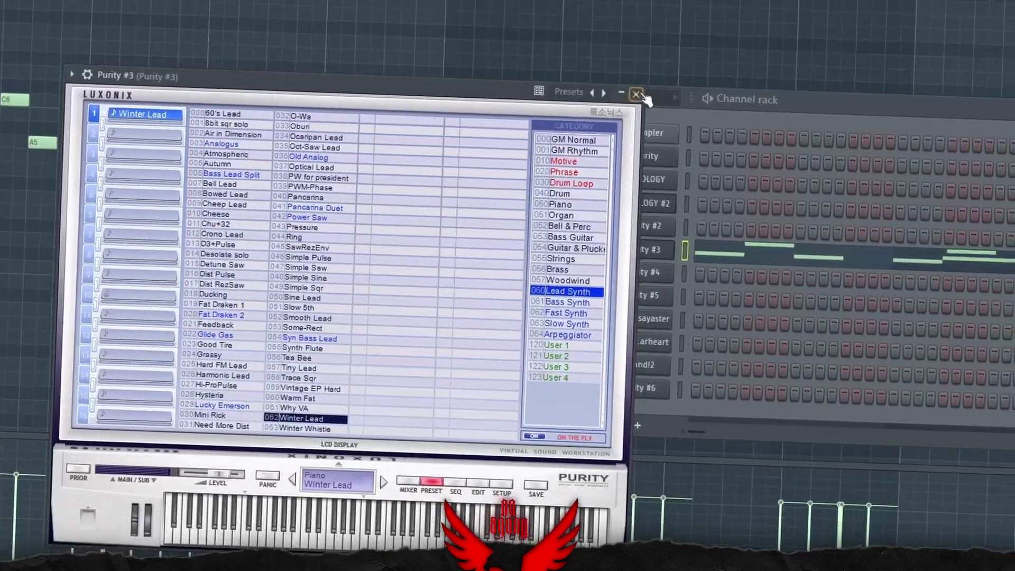
{"action": "left_click", "coordinate": [637, 95]}
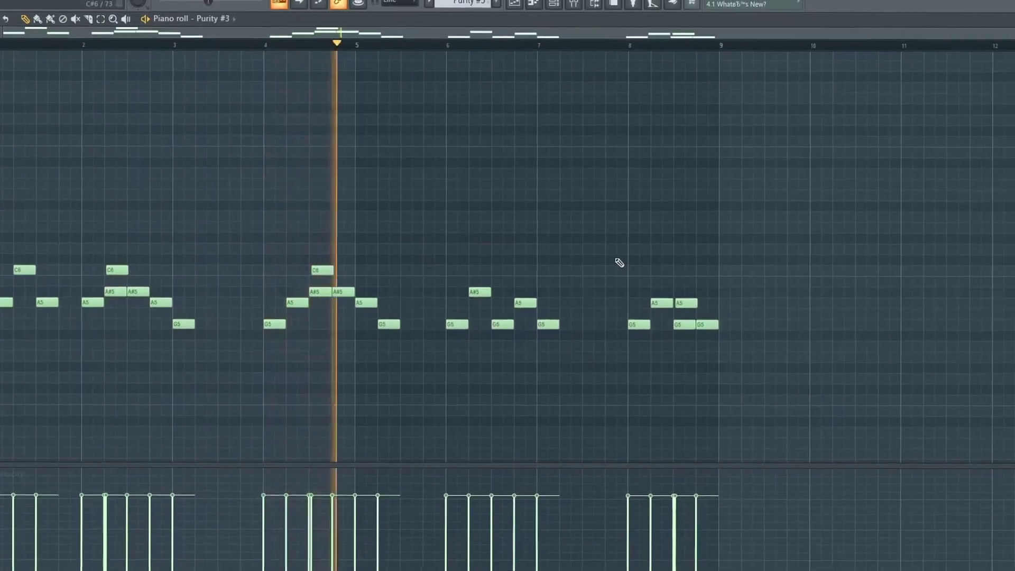
{"action": "left_click", "coordinate": [565, 7]}
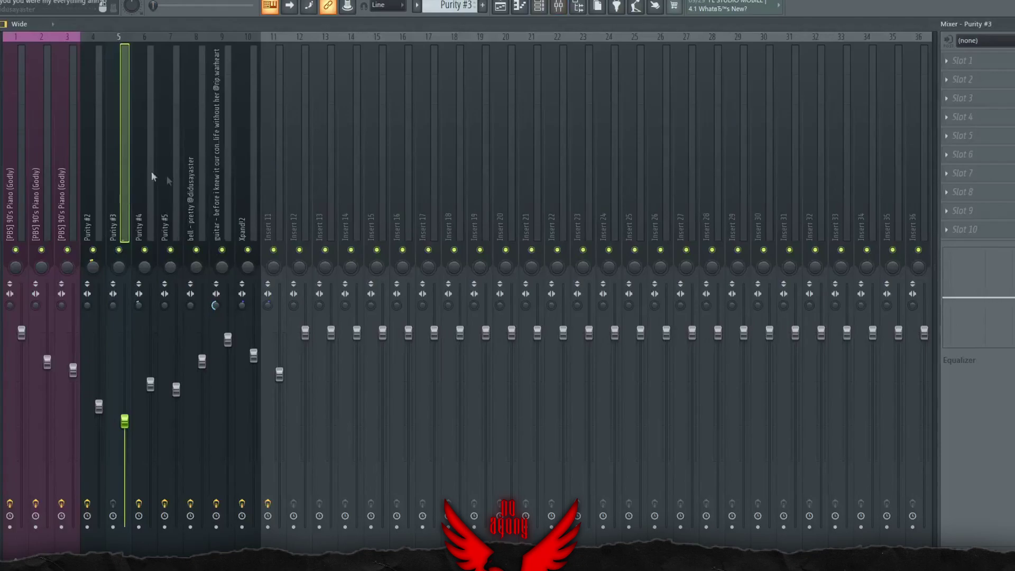
- Open the Purity #4 clip from the Playlist and view its Fruity Parametric EQ 2
{"action": "left_click", "coordinate": [500, 6]}
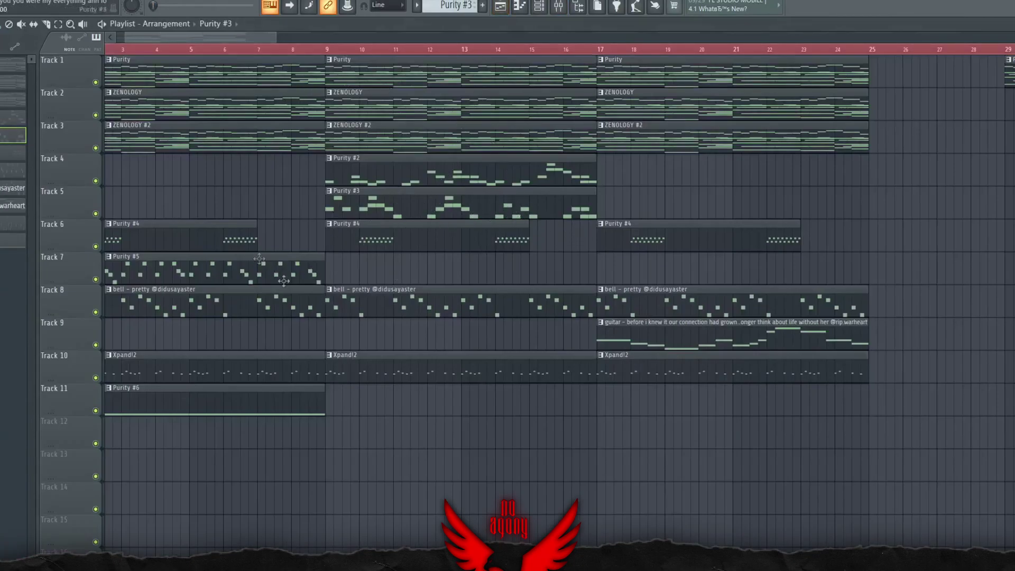
{"action": "double_click", "coordinate": [602, 227]}
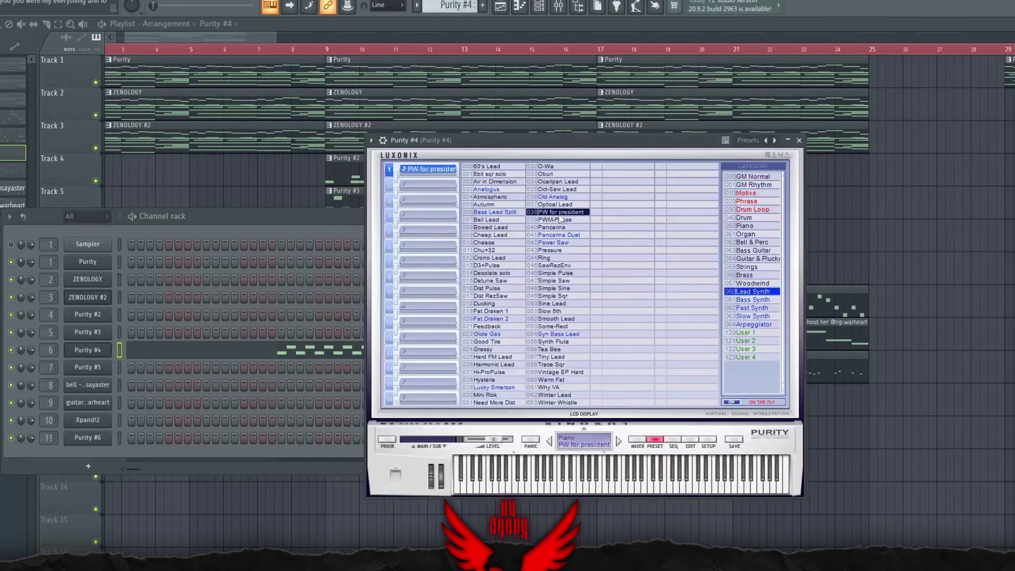
{"action": "left_click", "coordinate": [798, 140]}
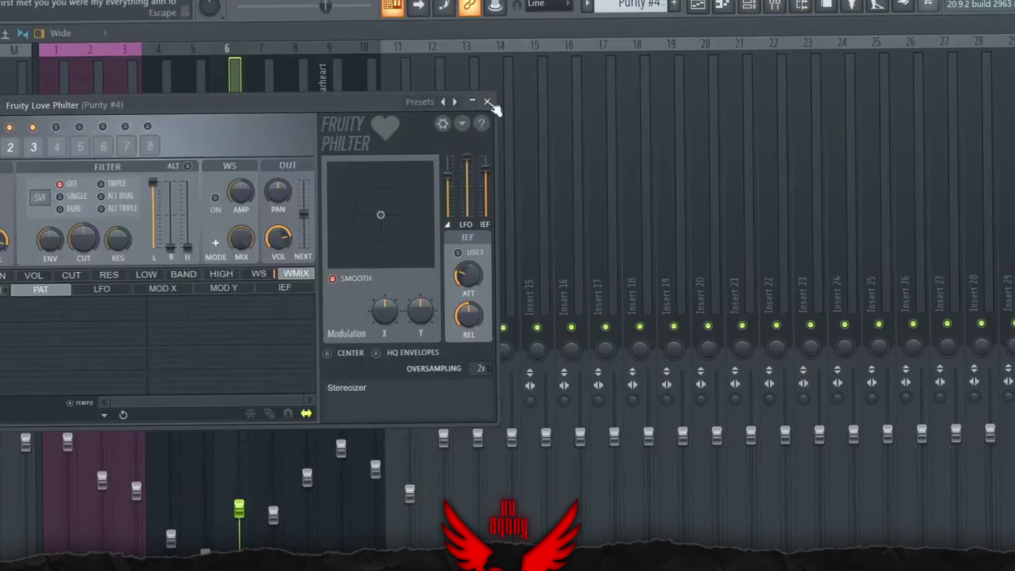
{"action": "left_click", "coordinate": [11, 277]}
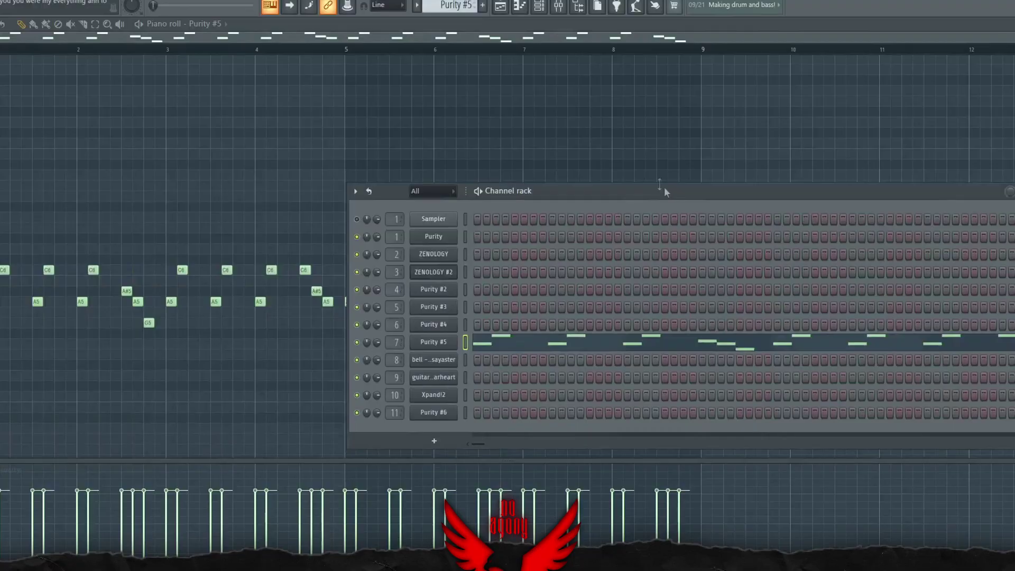
- Briefly view the Purity #5 synth, then play the Purity #5 melody
{"action": "left_click_drag", "start_coordinate": [564, 200], "coordinate": [469, 167]}
{"action": "left_click", "coordinate": [347, 313]}
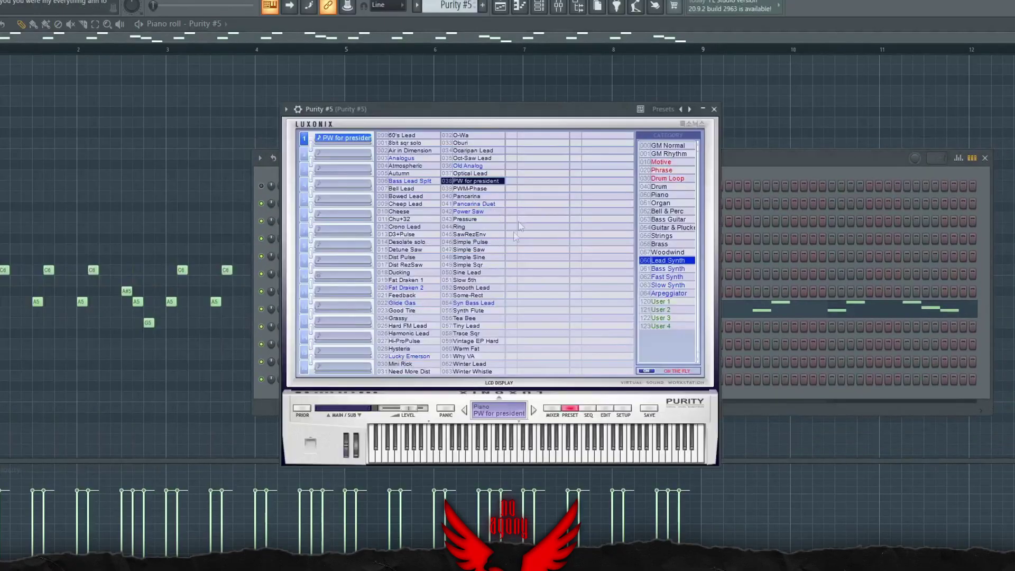
{"action": "left_click", "coordinate": [714, 109]}
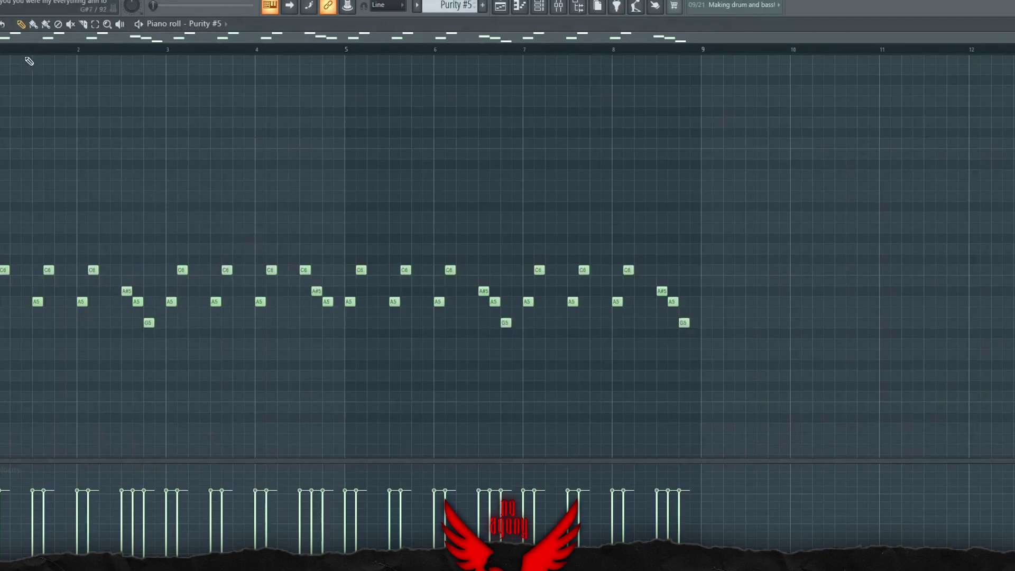
{"action": "key", "text": "space"}
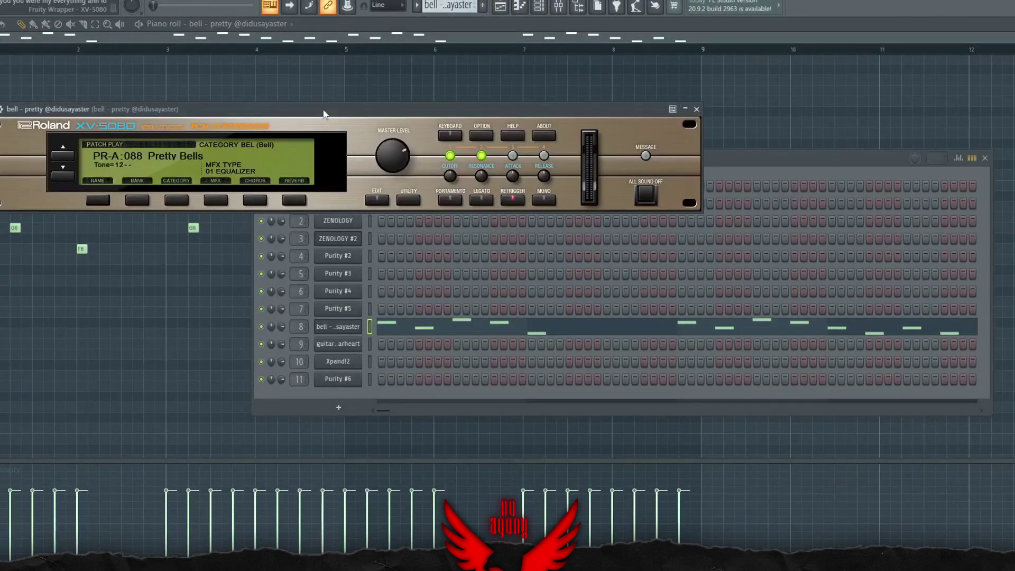
- Move the XV-5080 window down and browse its patch list
{"action": "left_click_drag", "start_coordinate": [328, 115], "coordinate": [596, 164]}
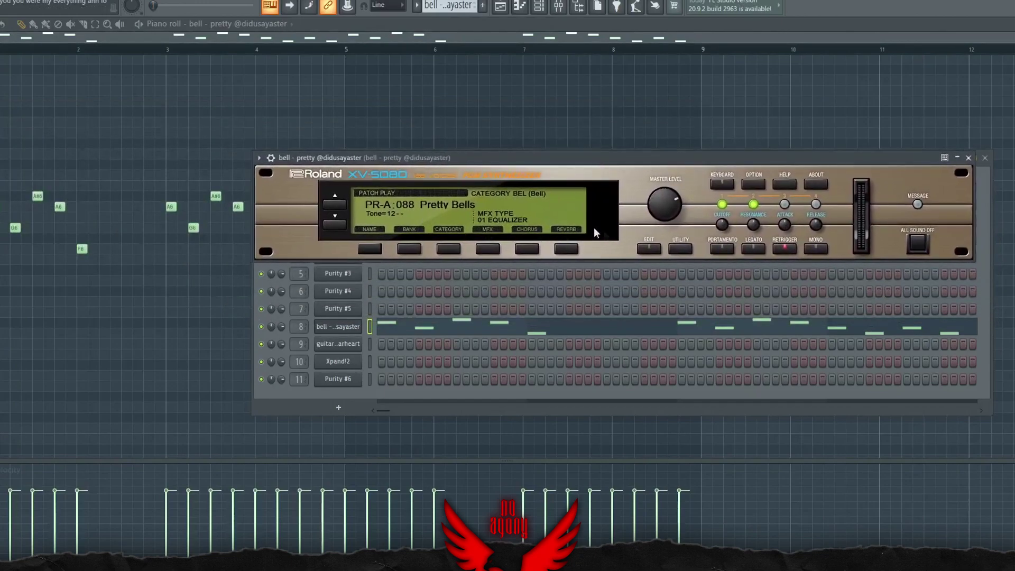
{"action": "left_click", "coordinate": [423, 201]}
{"action": "mouse_move", "coordinate": [412, 202]}
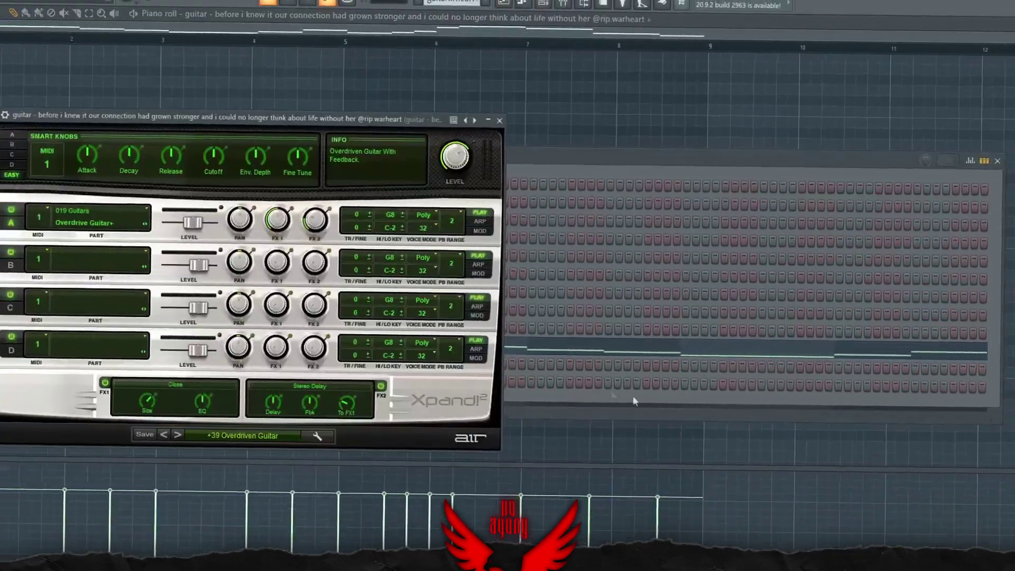
- Show the guitar insert's effects and reposition its Fruity Convolver window
{"action": "left_click", "coordinate": [434, 532]}
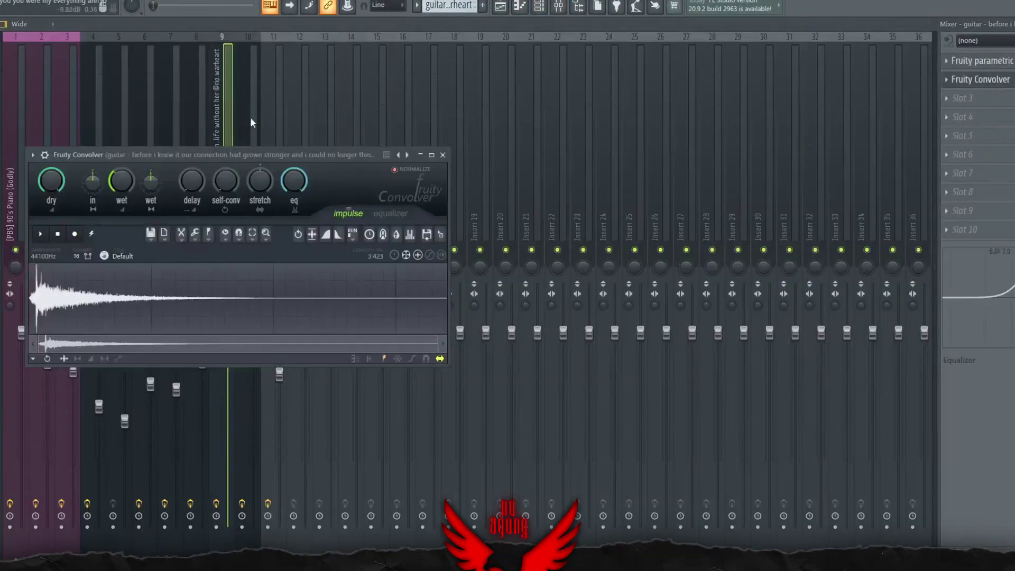
{"action": "left_click_drag", "start_coordinate": [250, 153], "coordinate": [519, 169]}
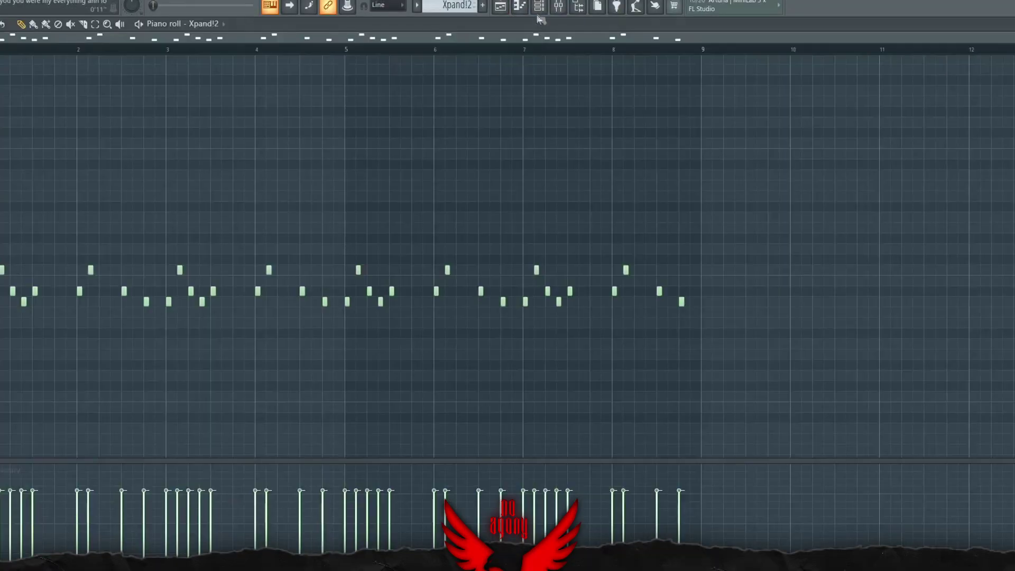
{"action": "left_click", "coordinate": [539, 6]}
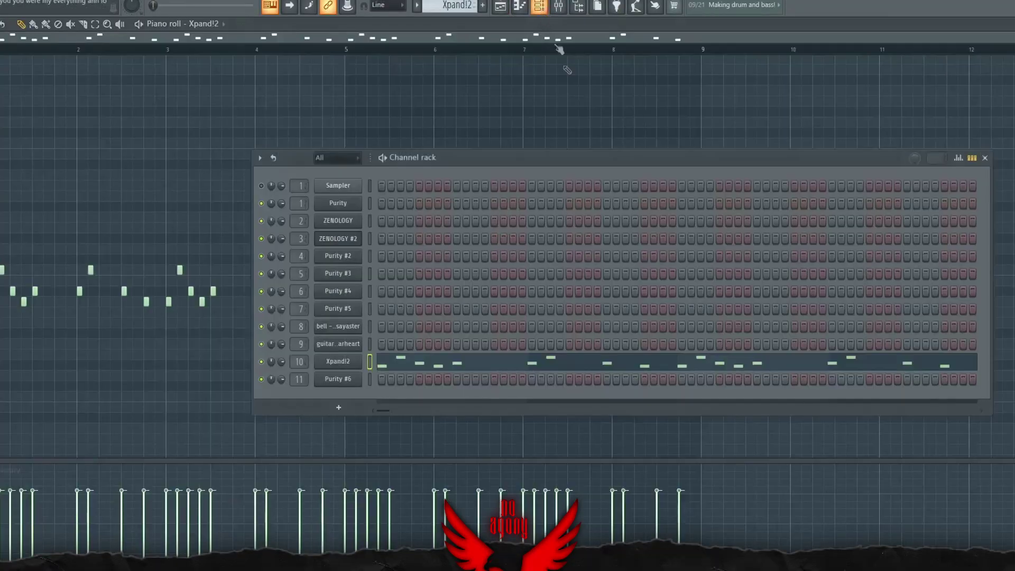
- Open the Xpand!2 strings instrument and browse its preset list
{"action": "left_click", "coordinate": [338, 361]}
{"action": "left_click", "coordinate": [264, 449]}
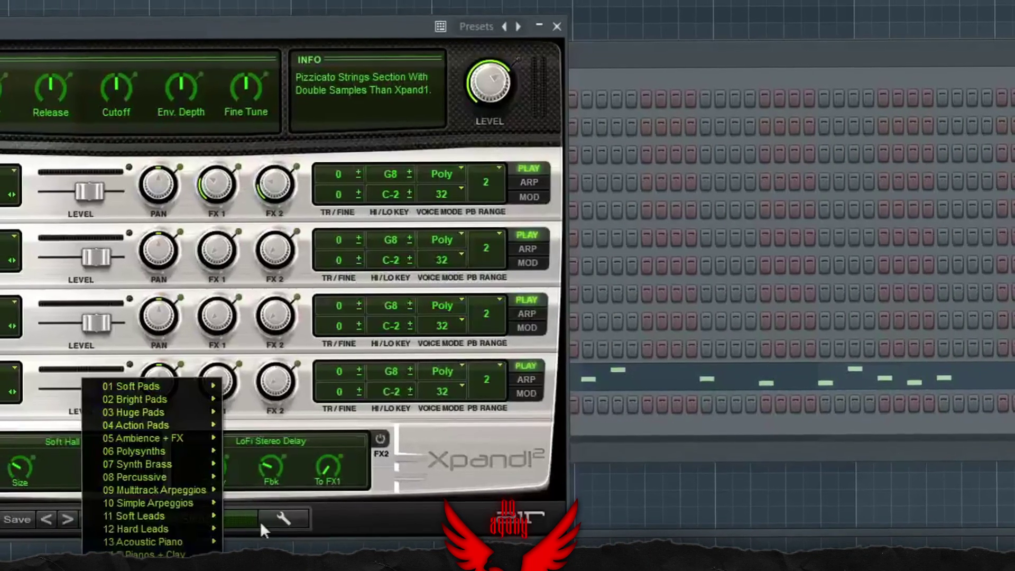
{"action": "mouse_move", "coordinate": [159, 560]}
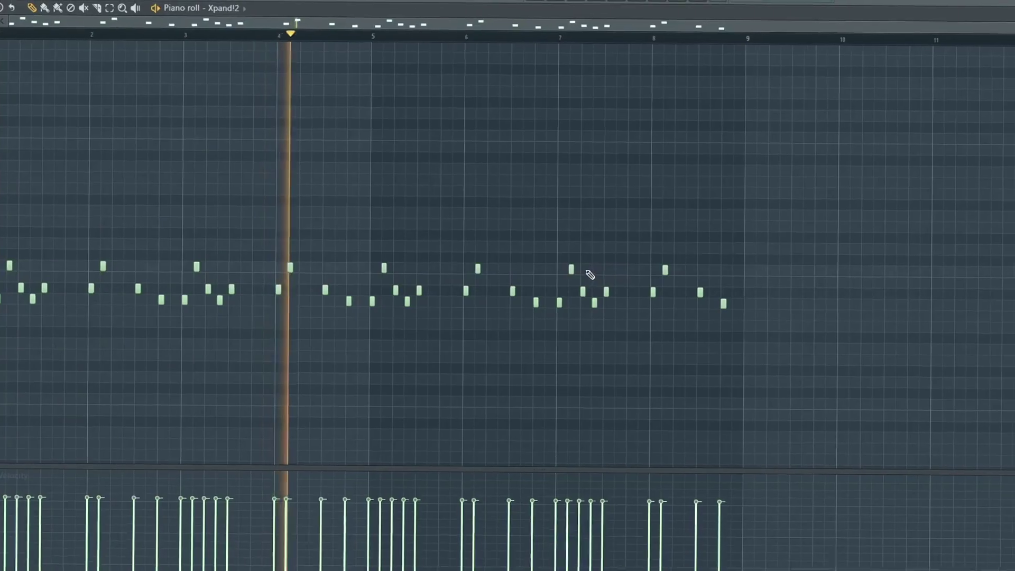
- Check the Xpand!2 insert's Fruity Convolver and Parametric EQ 2, then open Purity #6
{"action": "key", "text": "F9"}
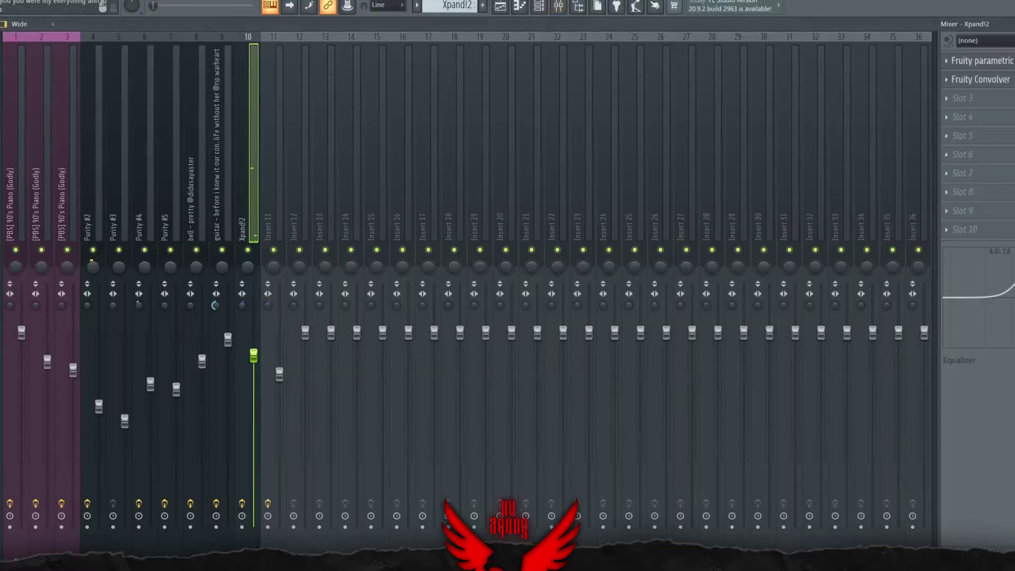
{"action": "left_click", "coordinate": [995, 88]}
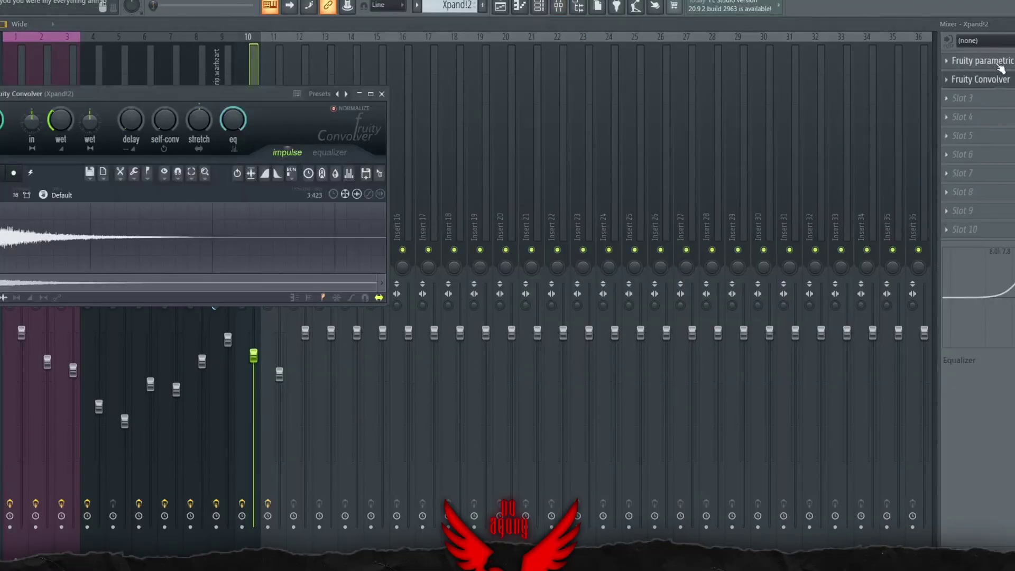
{"action": "left_click", "coordinate": [998, 65]}
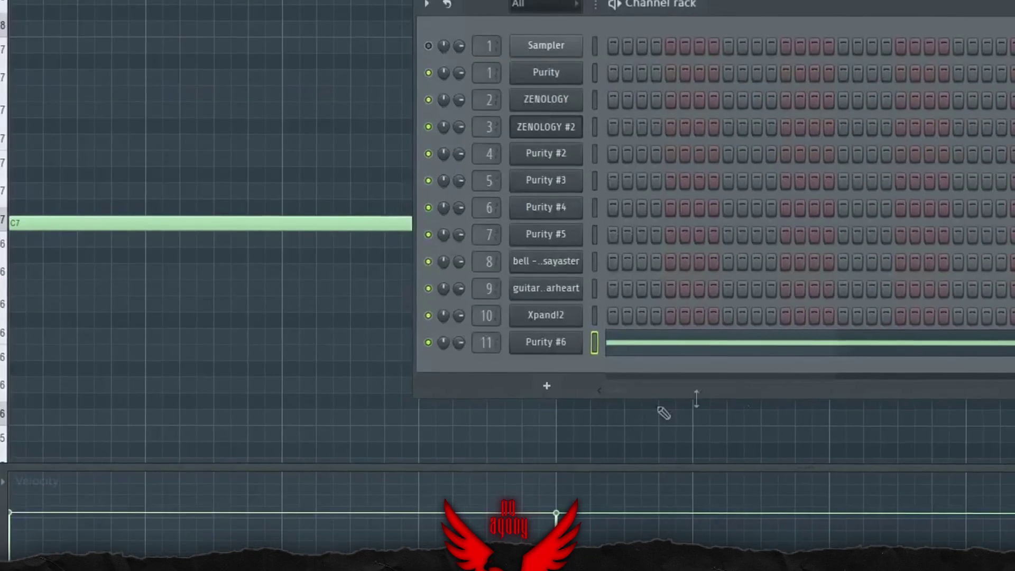
{"action": "left_click", "coordinate": [534, 350]}
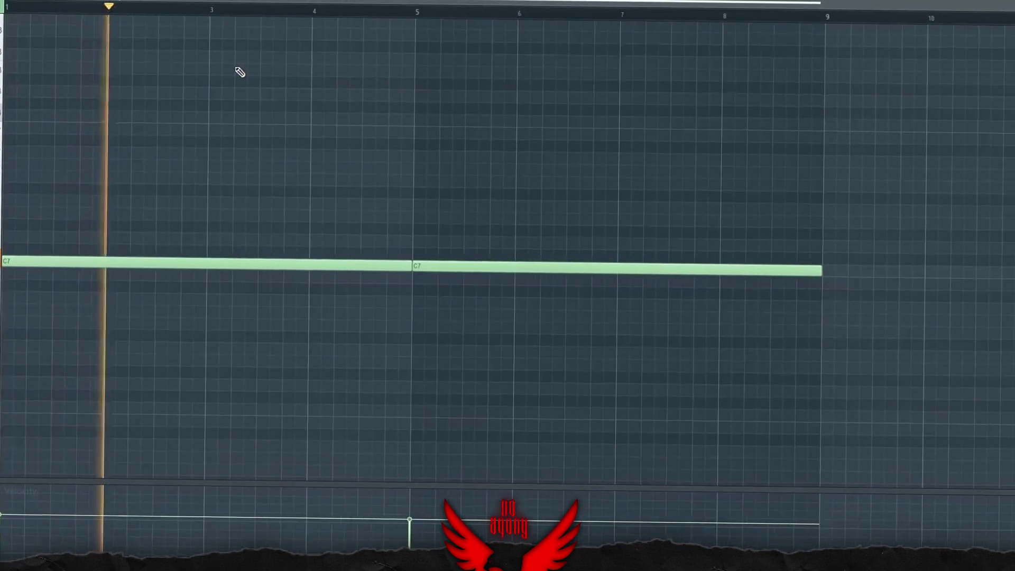
{"action": "left_click", "coordinate": [559, 6]}
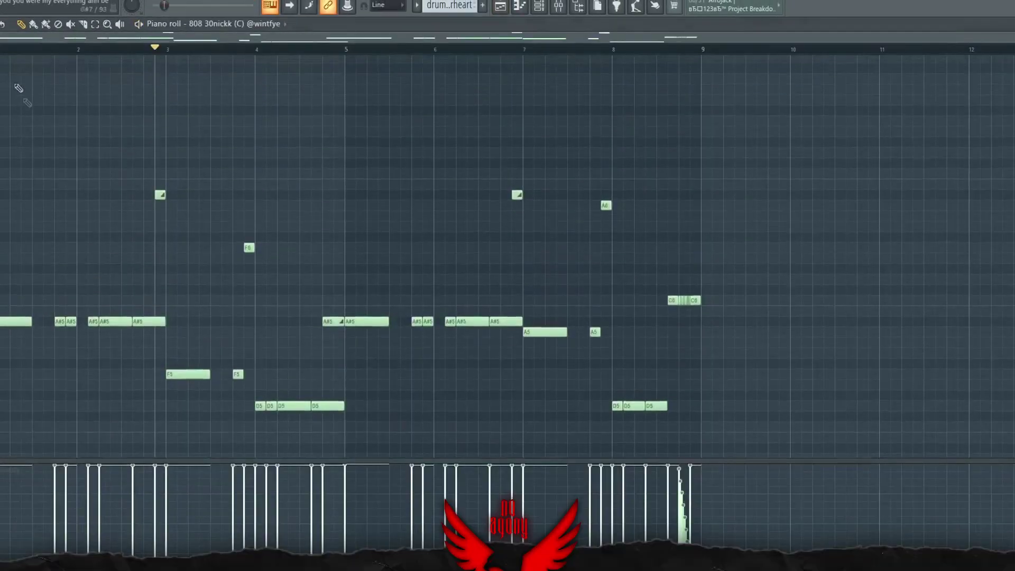
- Play the 808 pattern, select the slide note near bar 7, and replay from bar 2
{"action": "key", "text": "space"}
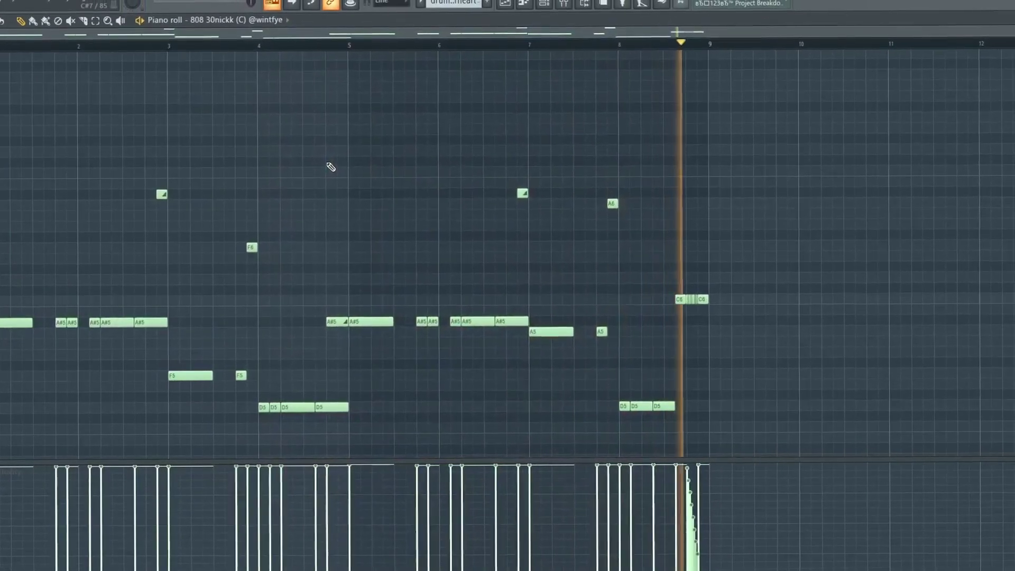
{"action": "left_click", "coordinate": [516, 196], "text": "ctrl"}
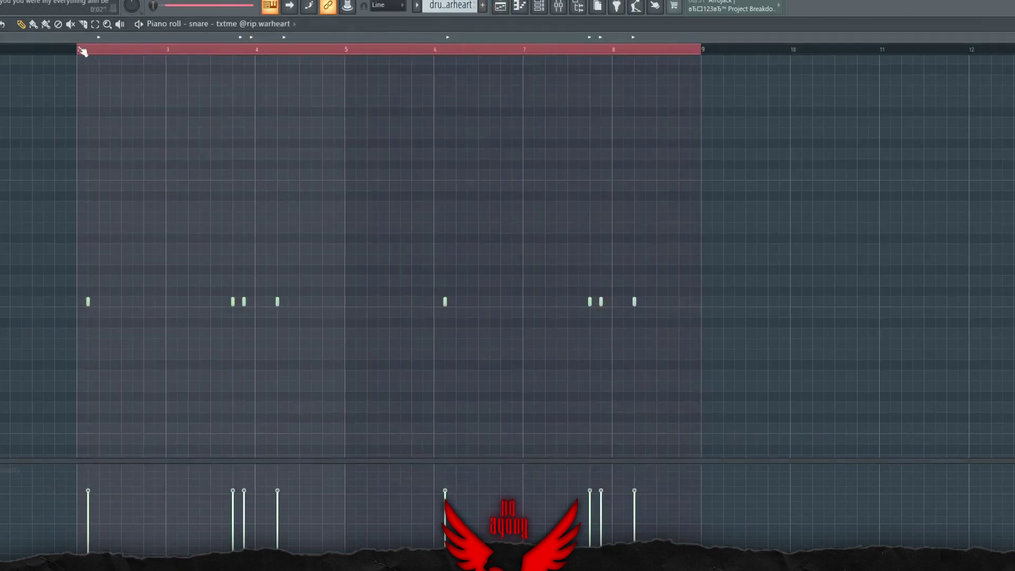
{"action": "key", "text": "space"}
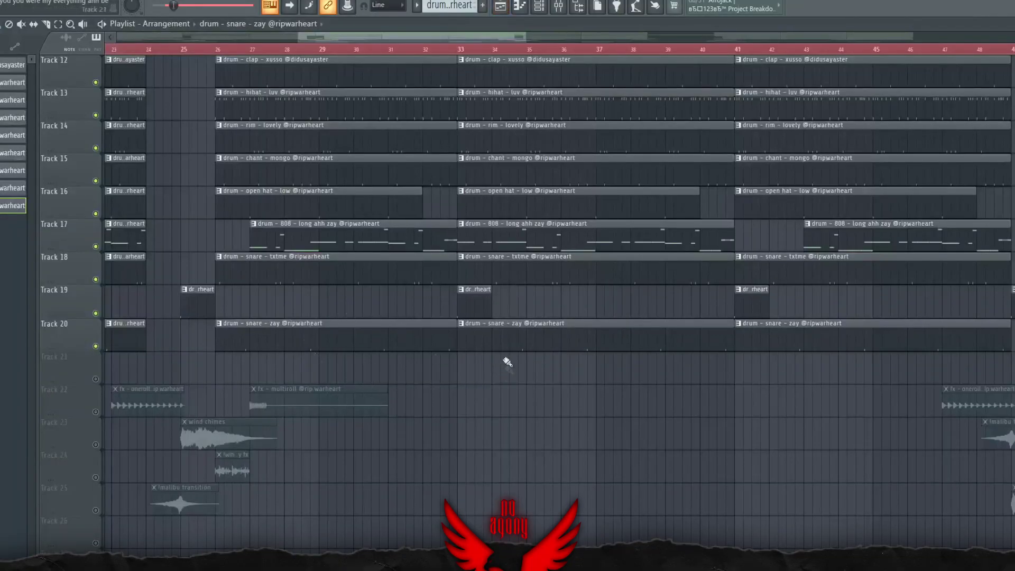
- Scroll through the Playlist drum and effects tracks, then bring up the Mixer
{"action": "scroll", "coordinate": [507, 362], "scroll_direction": "up", "scroll_amount": 3}
{"action": "scroll", "coordinate": [476, 344], "scroll_direction": "down", "scroll_amount": 5}
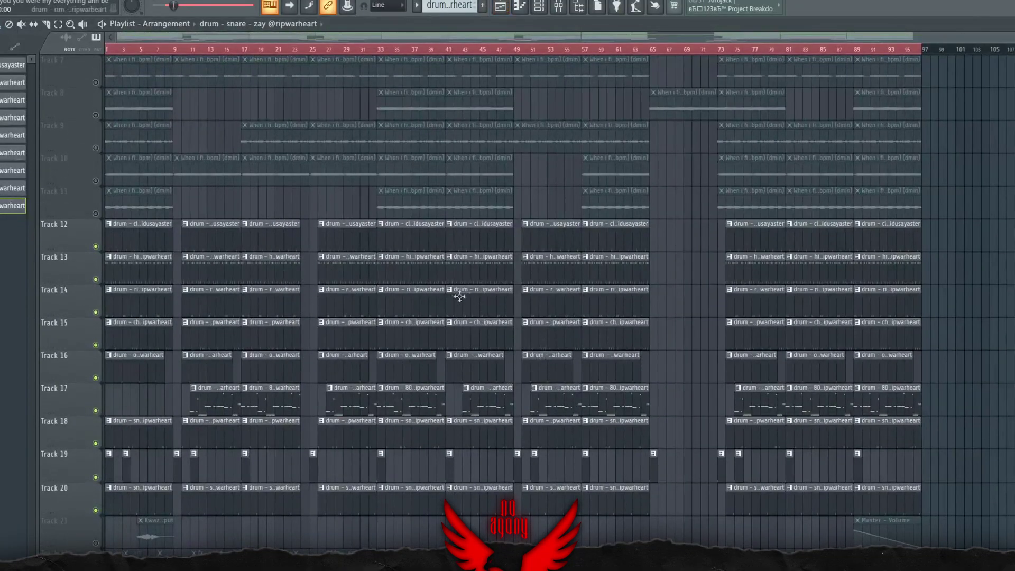
{"action": "scroll", "coordinate": [466, 380], "scroll_direction": "up", "scroll_amount": 3}
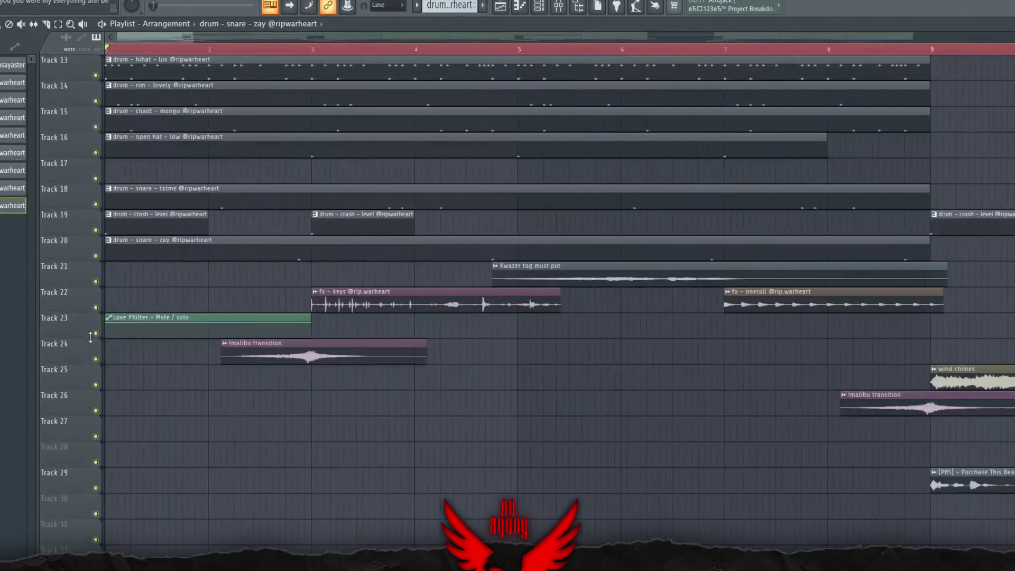
{"action": "key", "text": "F9"}
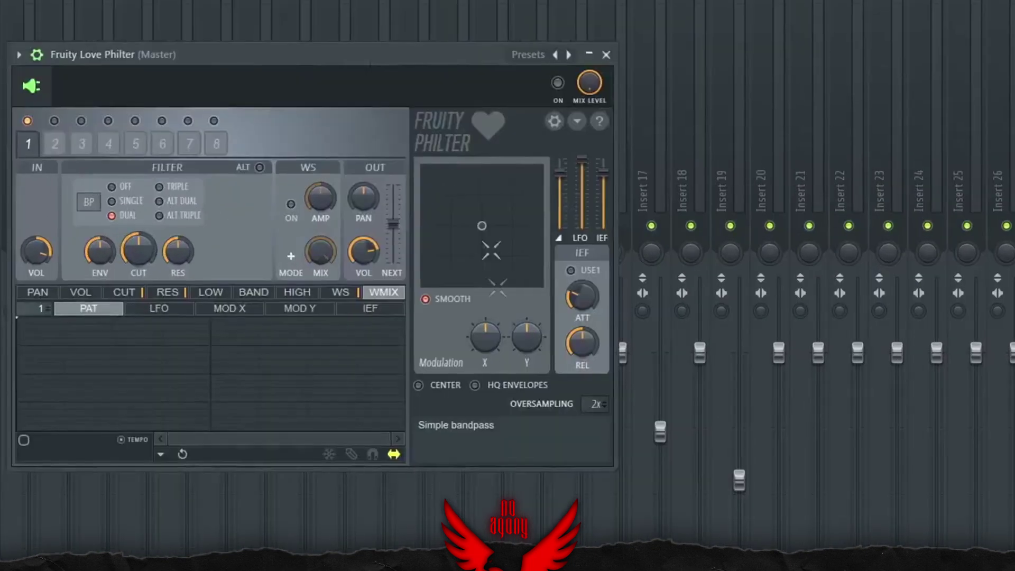